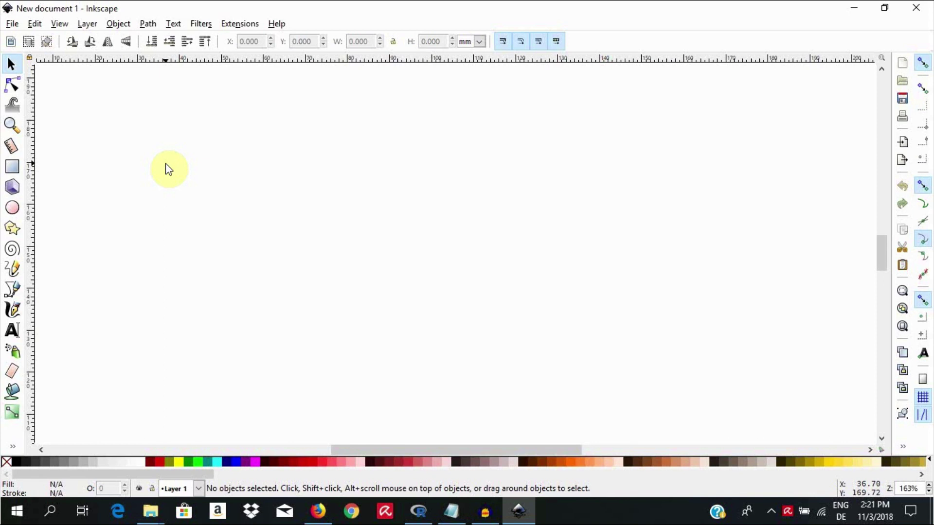
- Open the Fill and Stroke panel beside the empty canvas, ready to draw a new path
click(116, 25)
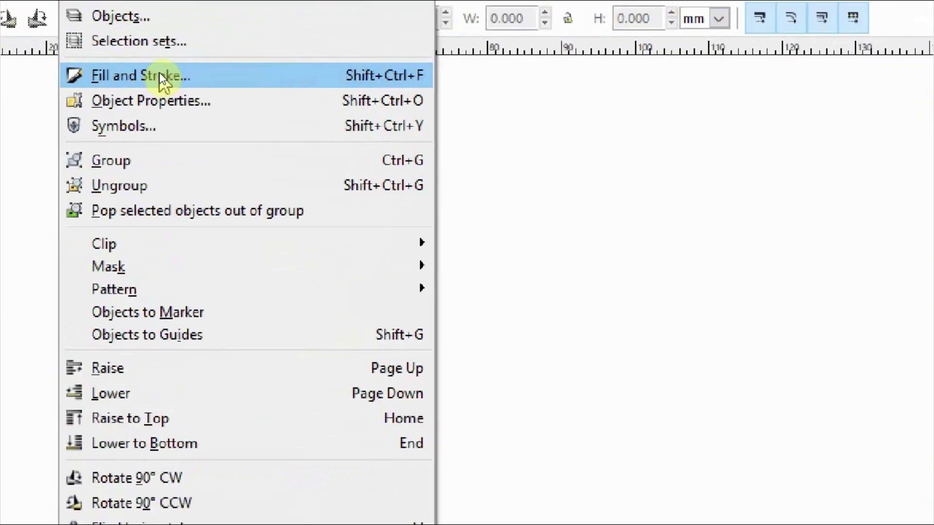
click(264, 77)
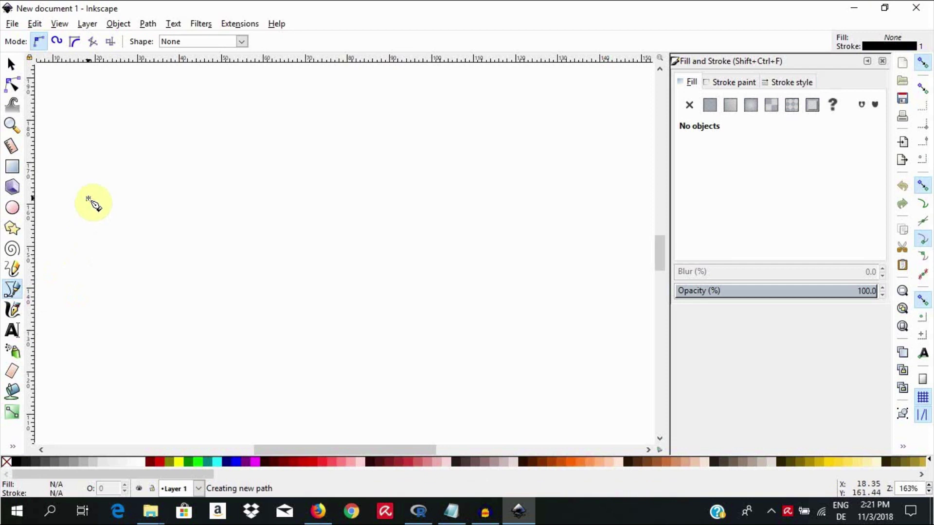
key(Escape)
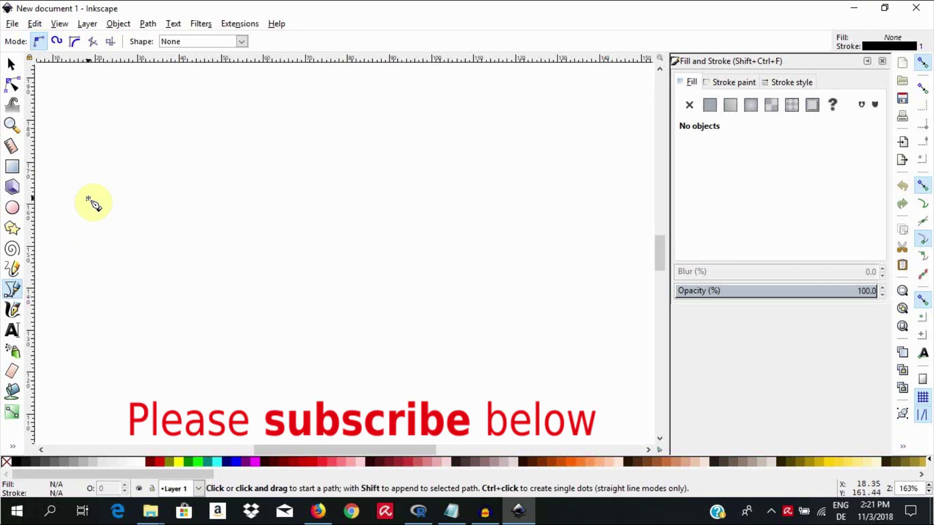
- Draw a horizontal line across the page and set its stroke width to 1.565 mm
drag(88, 199, 500, 199)
key(Return)
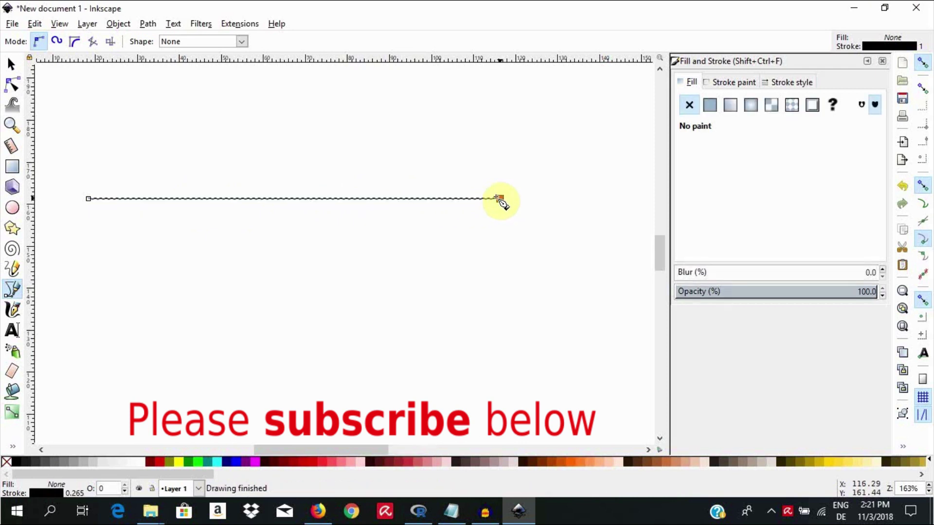
click(12, 64)
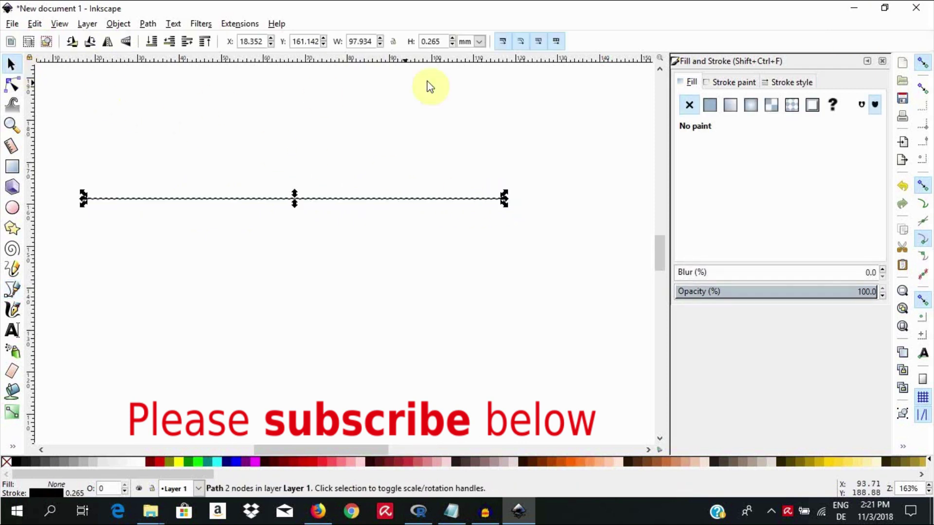
click(784, 83)
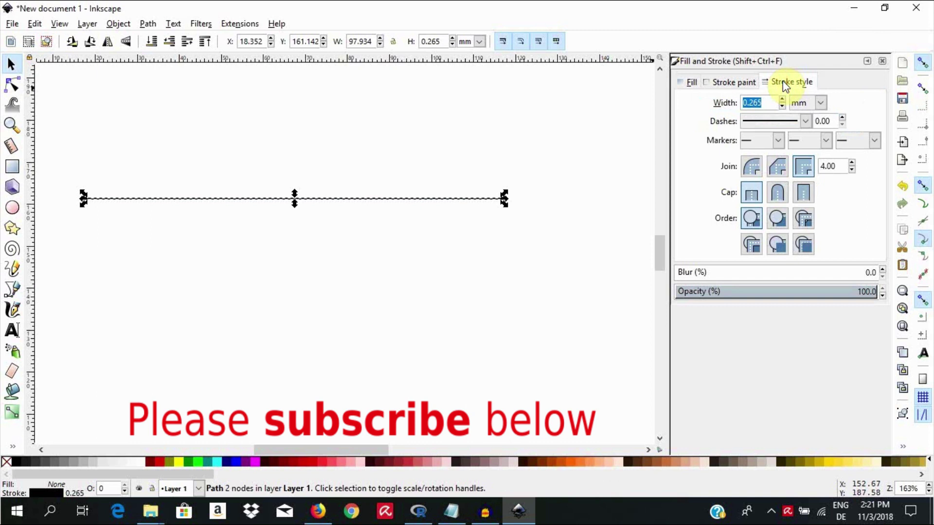
drag(784, 98, 784, 98)
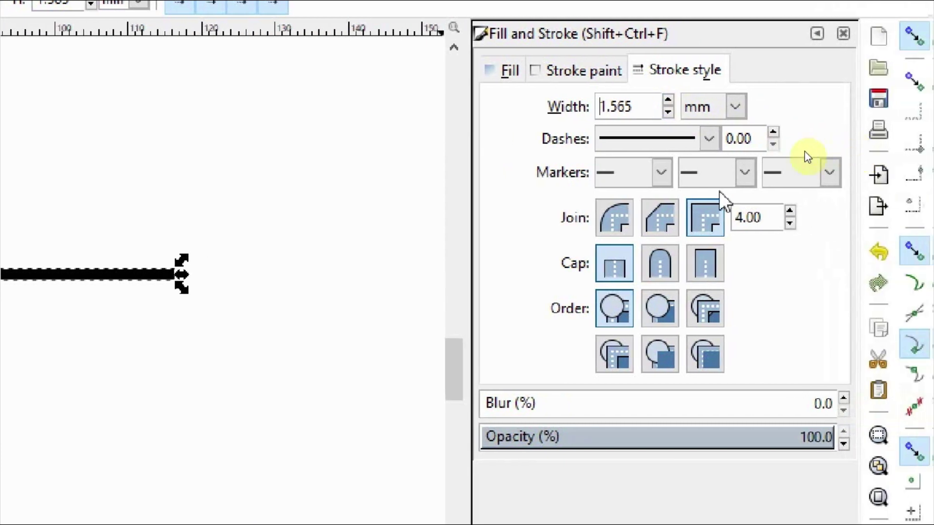
- Set the line's end marker to the large Arrow2Lend arrowhead
click(830, 184)
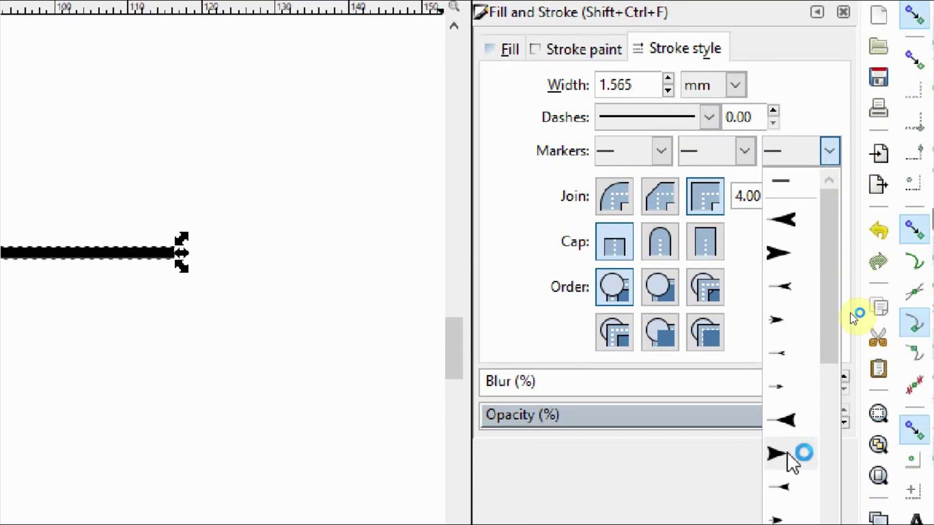
click(783, 455)
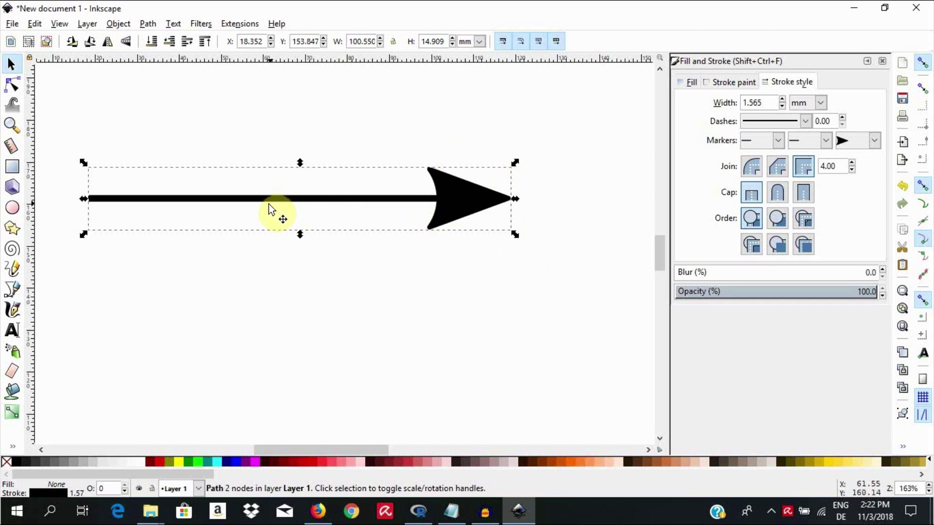
- Drag a vertical guide from the left ruler to the arrowhead's tip
drag(30, 363, 511, 336)
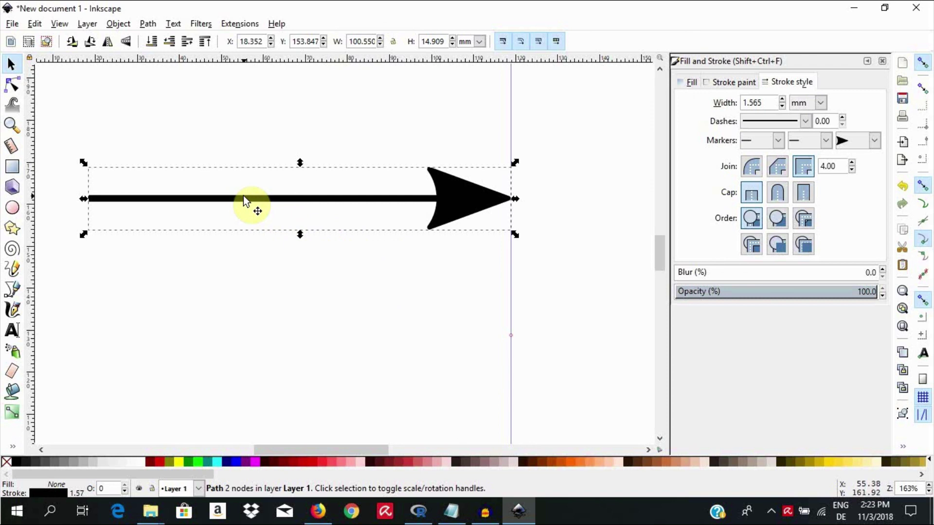
- Open the XML Editor and expand svg:defs and the Arrow2Lend marker to reveal path838
click(30, 25)
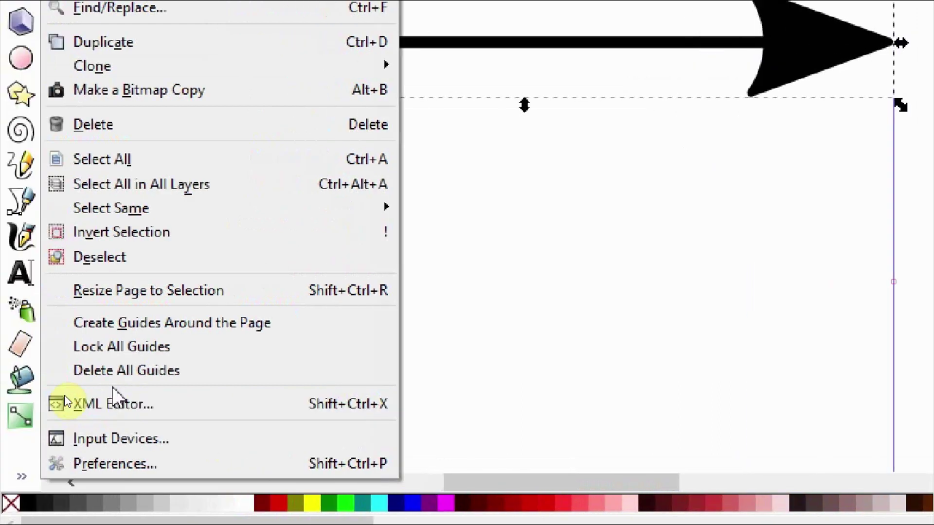
click(183, 411)
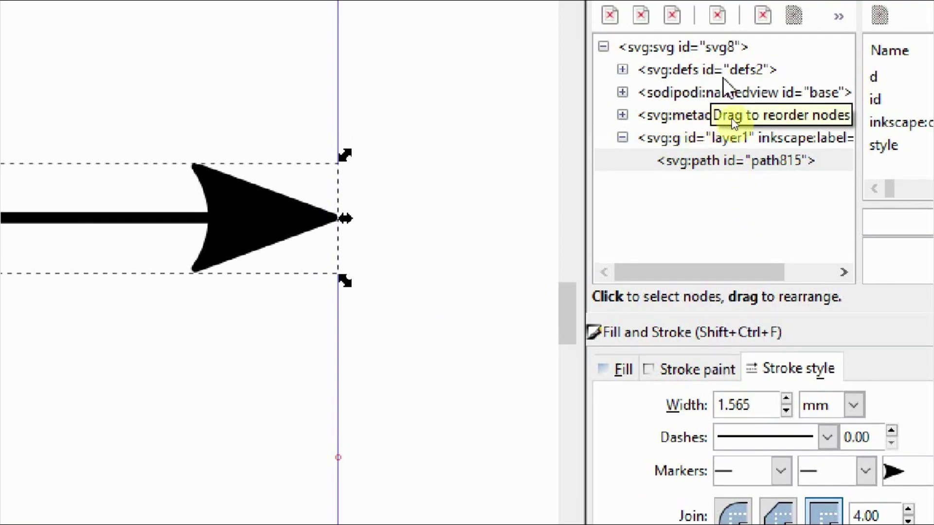
click(623, 69)
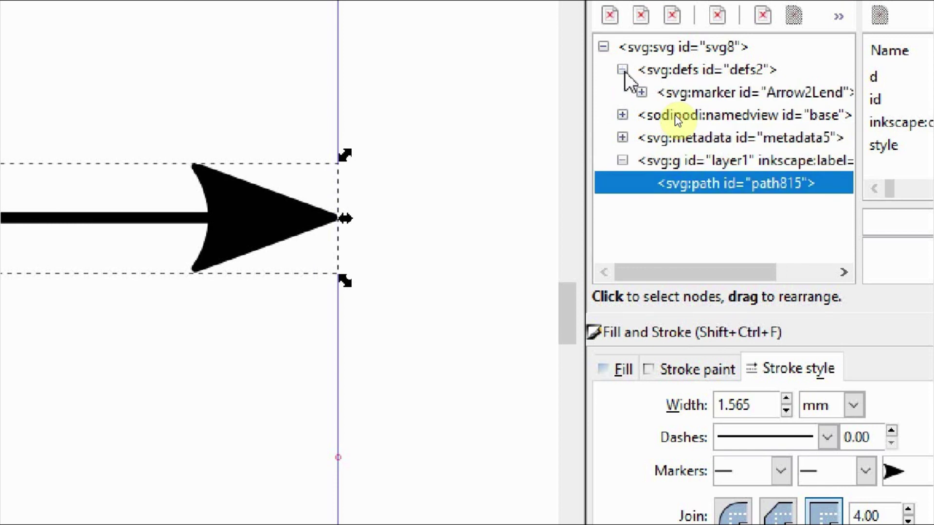
click(643, 95)
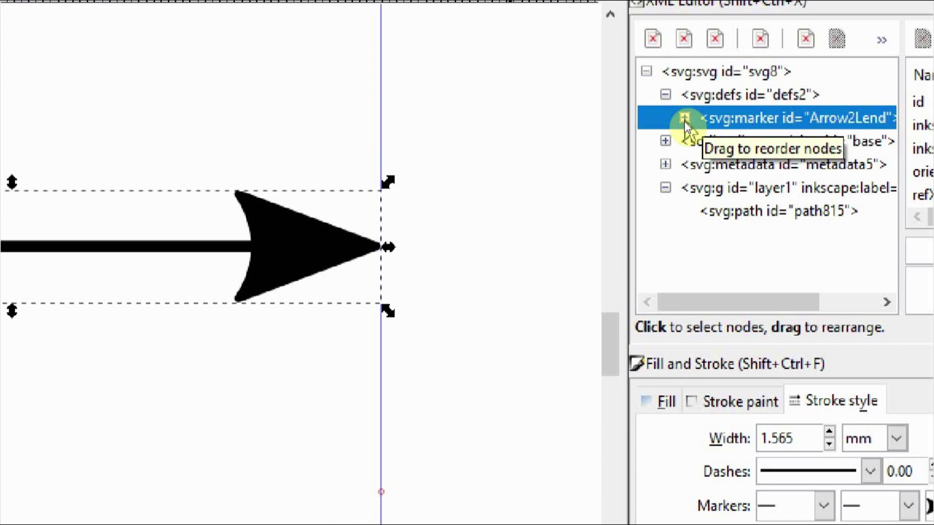
click(684, 118)
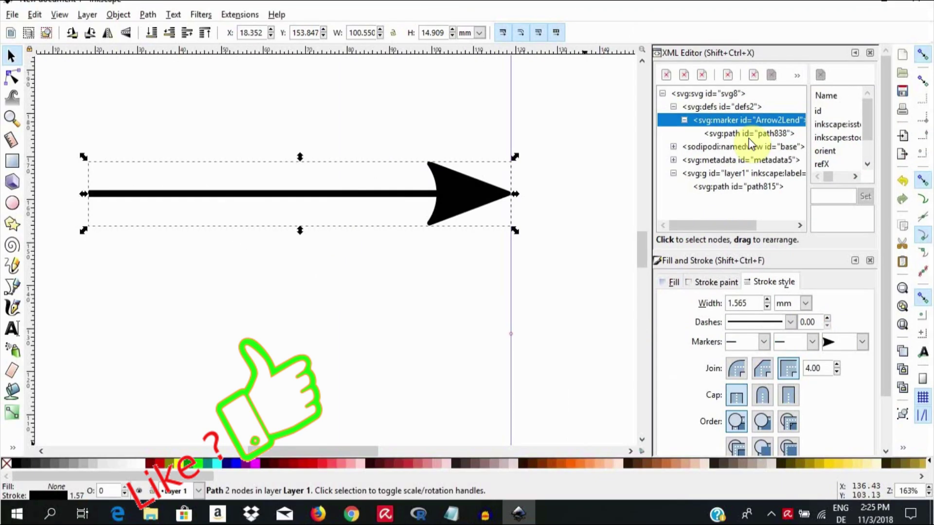
- Change path838's transform scale from 1.1 to 2.8 in the XML Editor and apply it
click(748, 134)
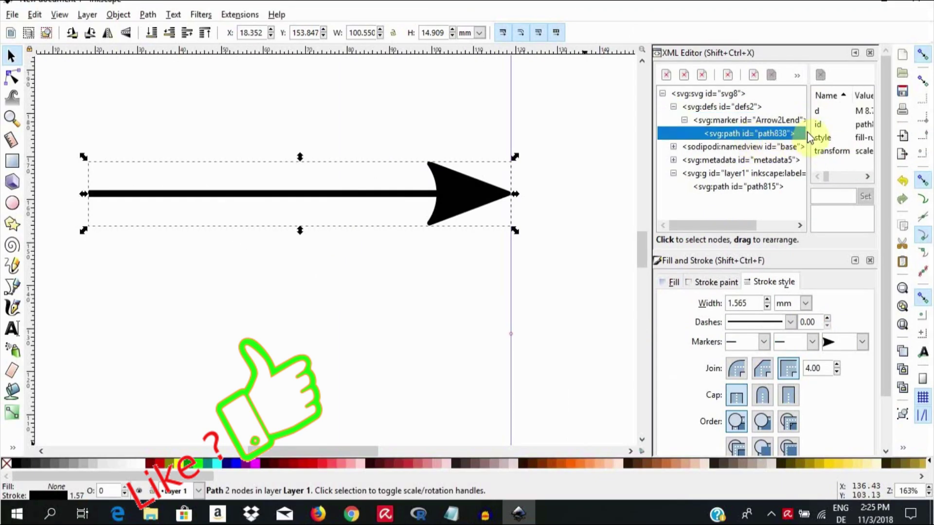
drag(808, 134, 794, 131)
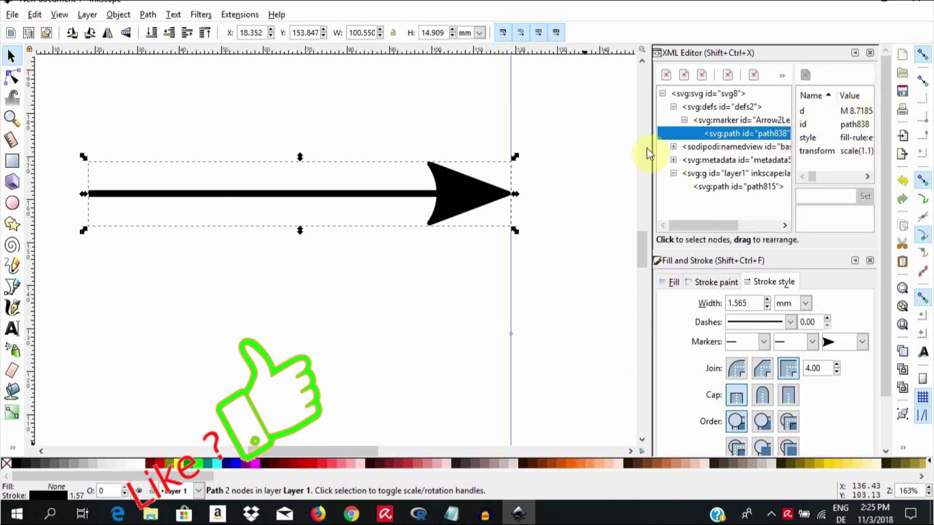
drag(644, 151, 623, 161)
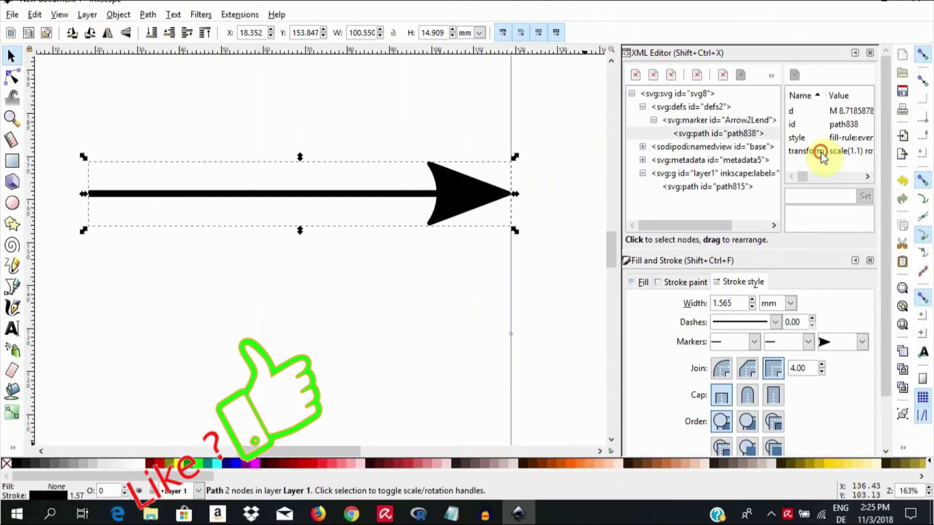
click(822, 152)
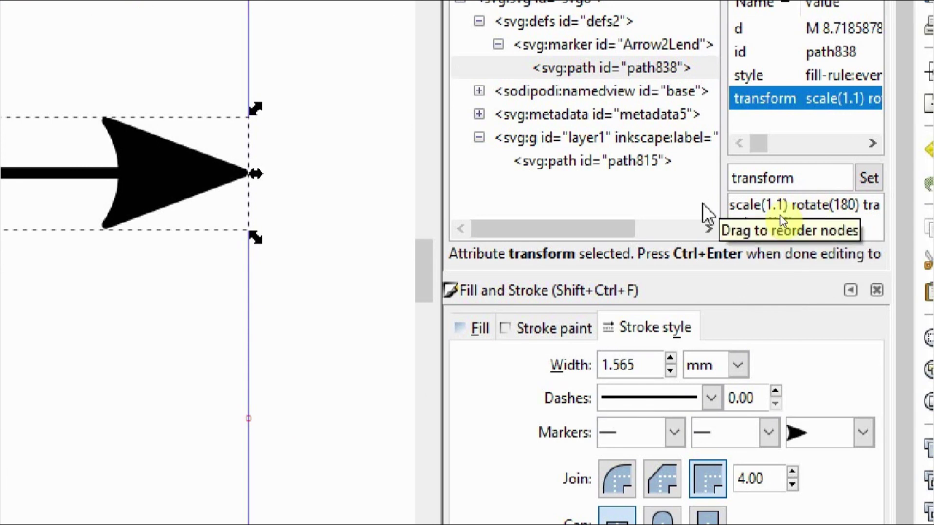
drag(771, 205, 766, 205)
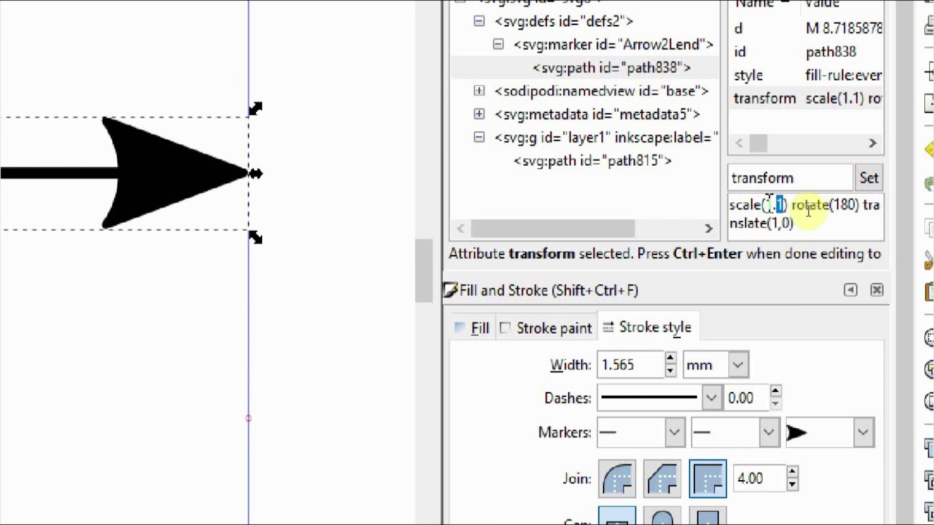
double_click(770, 204)
text(2)
key(shift+Right)
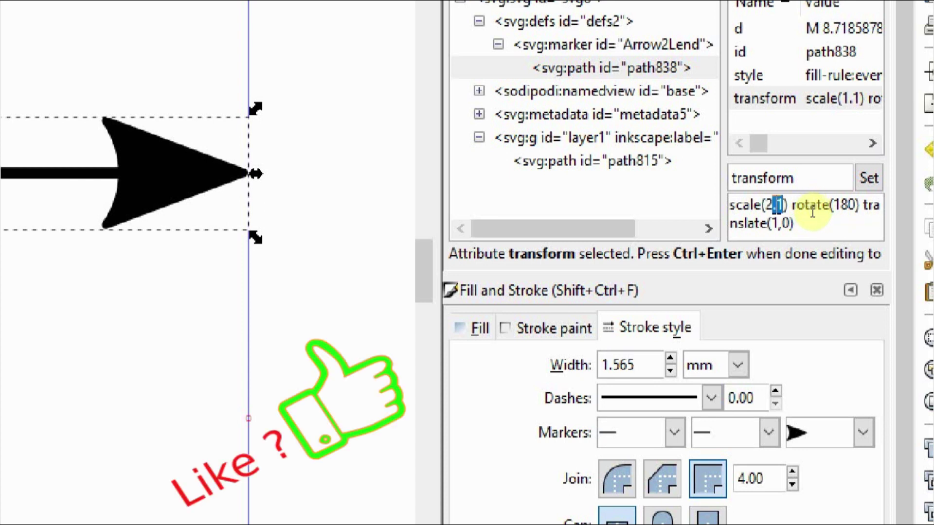
text(8)
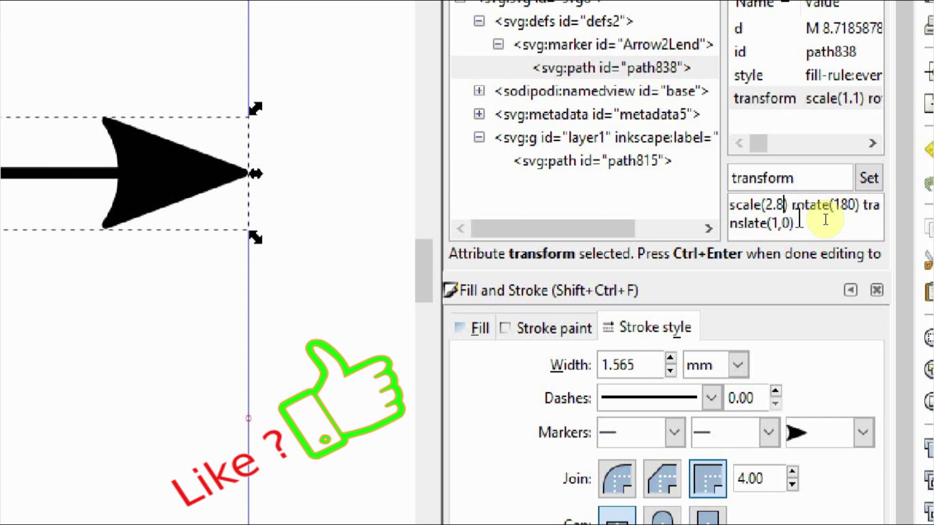
key(ctrl+Return)
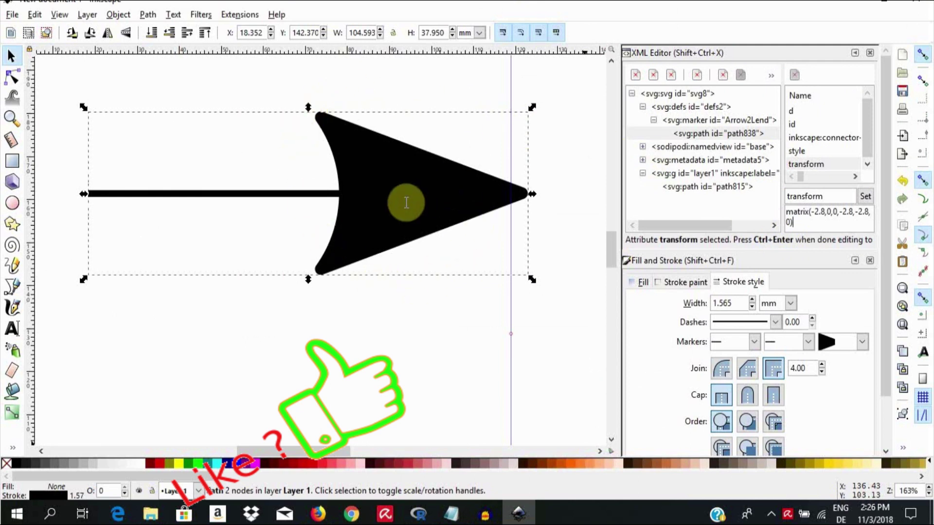
- Drag the line's left end node further left with the Node tool, then return to Selector
click(12, 77)
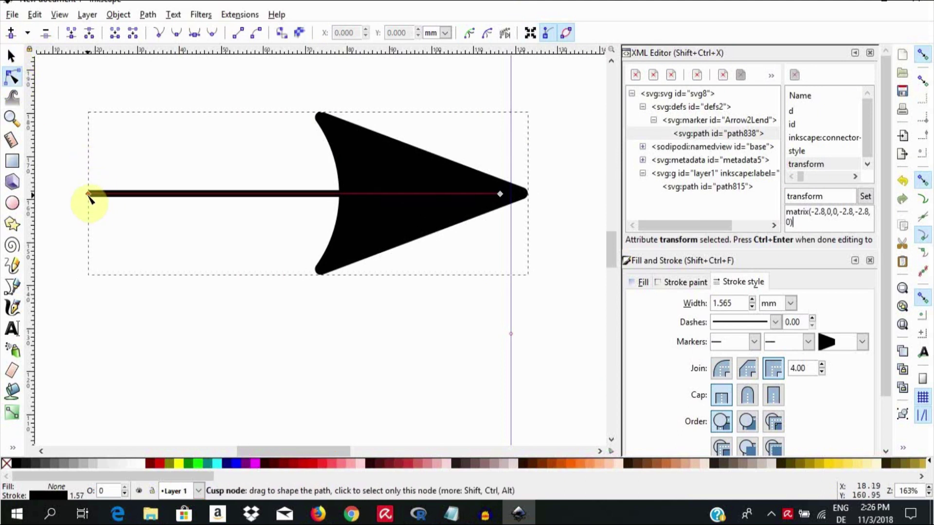
drag(91, 196, 320, 196)
drag(259, 197, 60, 195)
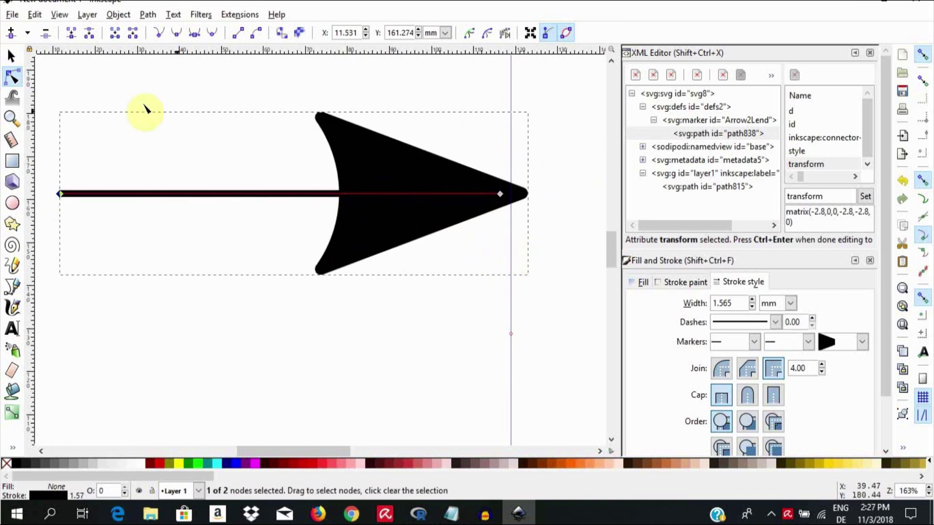
click(11, 56)
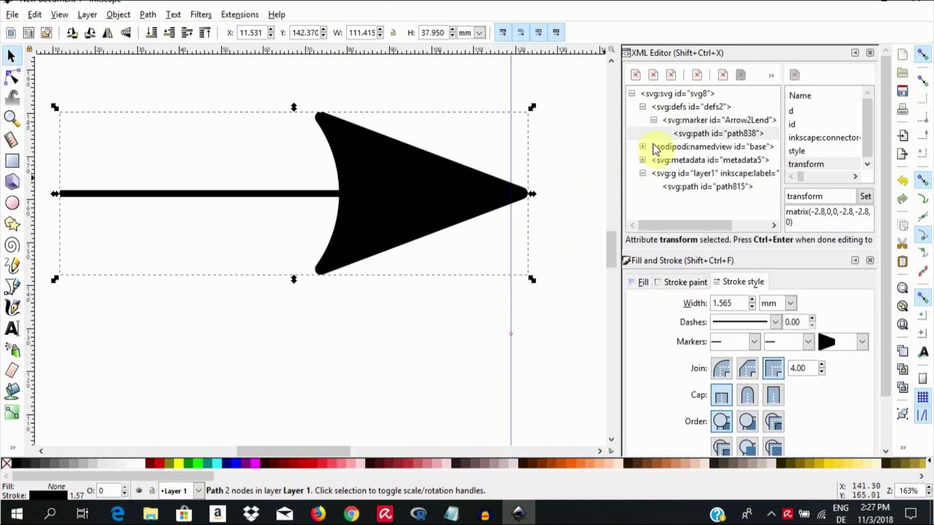
- Select the Arrow2Lend marker's refX attribute and set it to 1.5
click(691, 123)
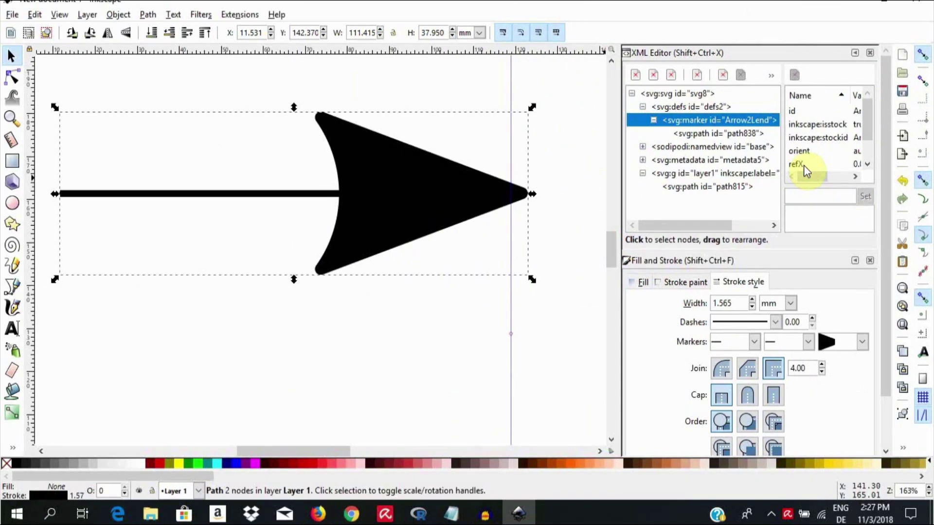
click(804, 164)
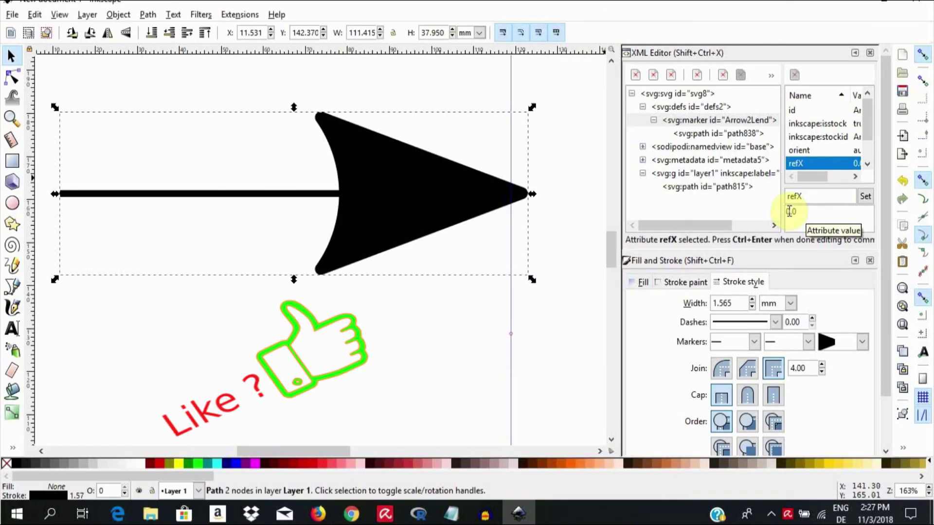
click(789, 211)
key(Delete)
text(1)
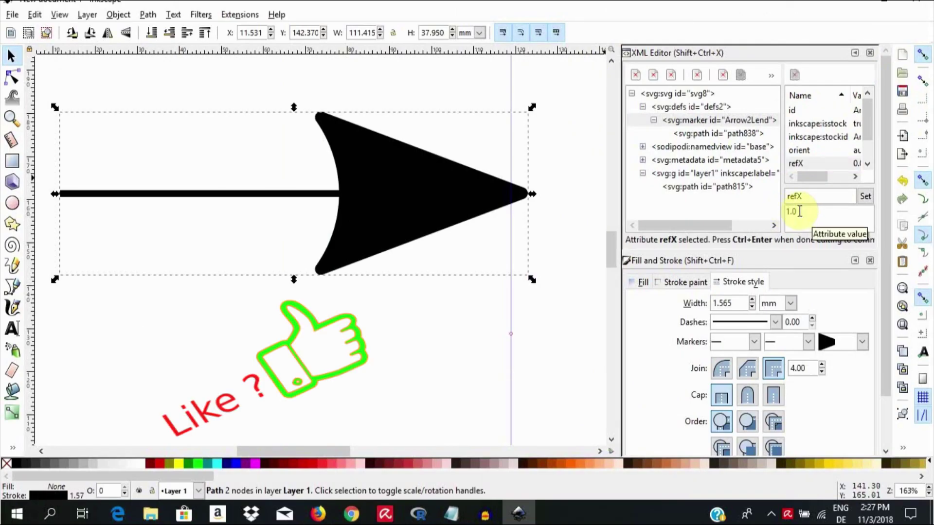
key(BackSpace)
text(5)
key(ctrl+Return)
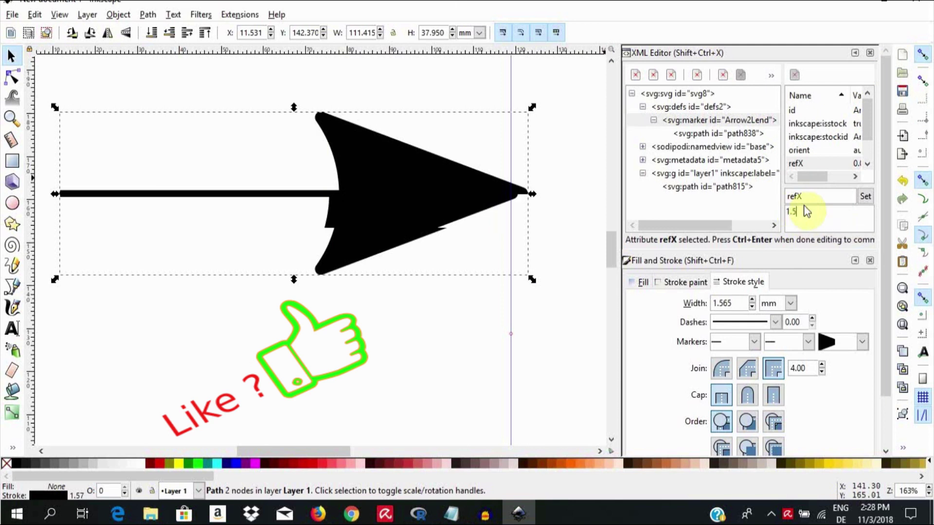
- Raise refX through 1.7 and 1.9 to about 2.1 so the tip meets the guide
key(BackSpace)
text(7)
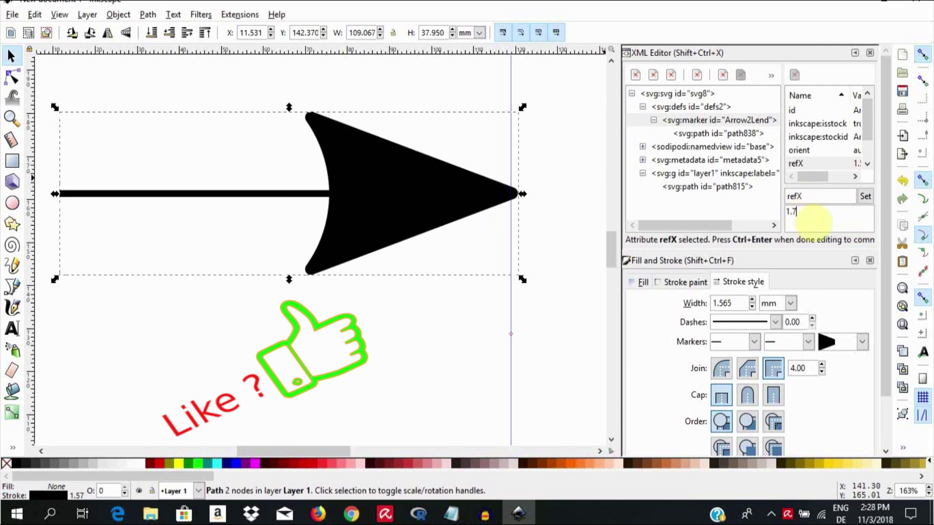
key(ctrl+Return)
key(BackSpace)
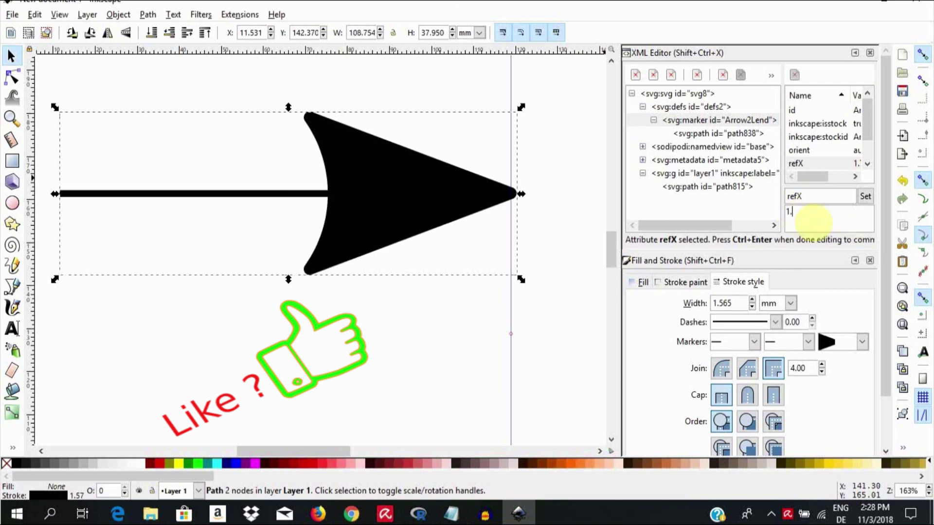
key(ctrl+Return)
key(BackSpace)
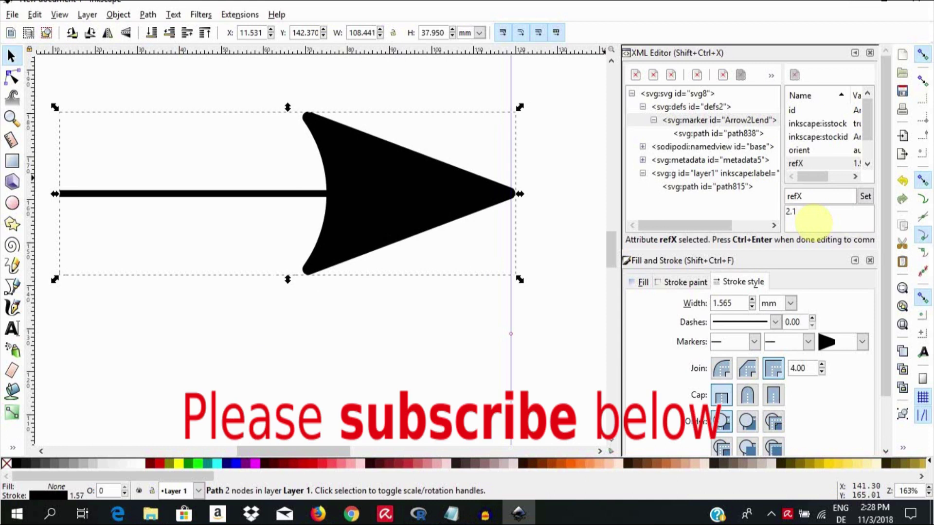
key(ctrl+Return)
key(BackSpace)
key(BackSpace)
key(BackSpace)
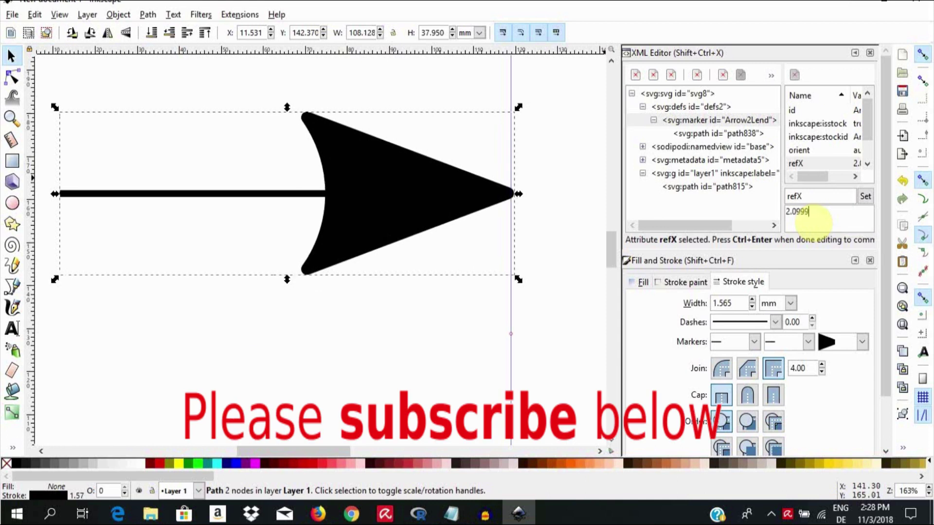